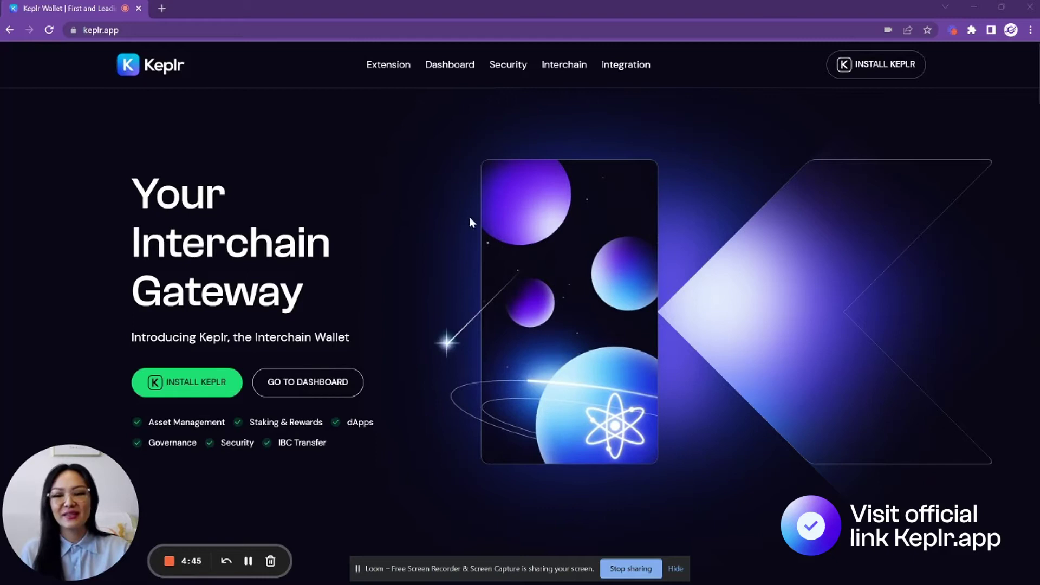
Go to Keplr's official download page from the Install Keplr link
{"action": "left_click", "coordinate": [187, 383]}
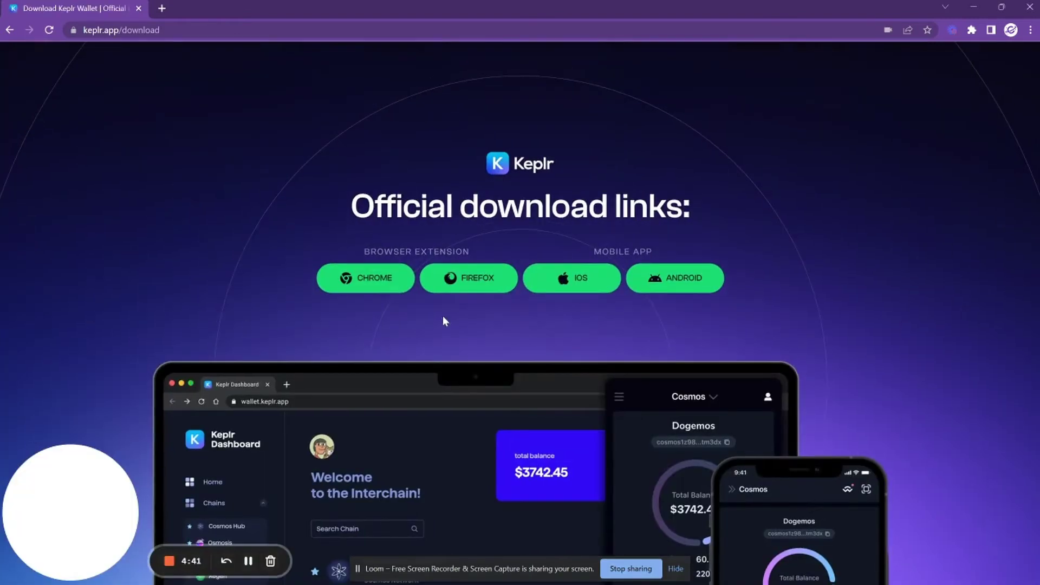
Add the Keplr extension to Chrome from its Chrome Web Store listing
{"action": "left_click", "coordinate": [370, 280]}
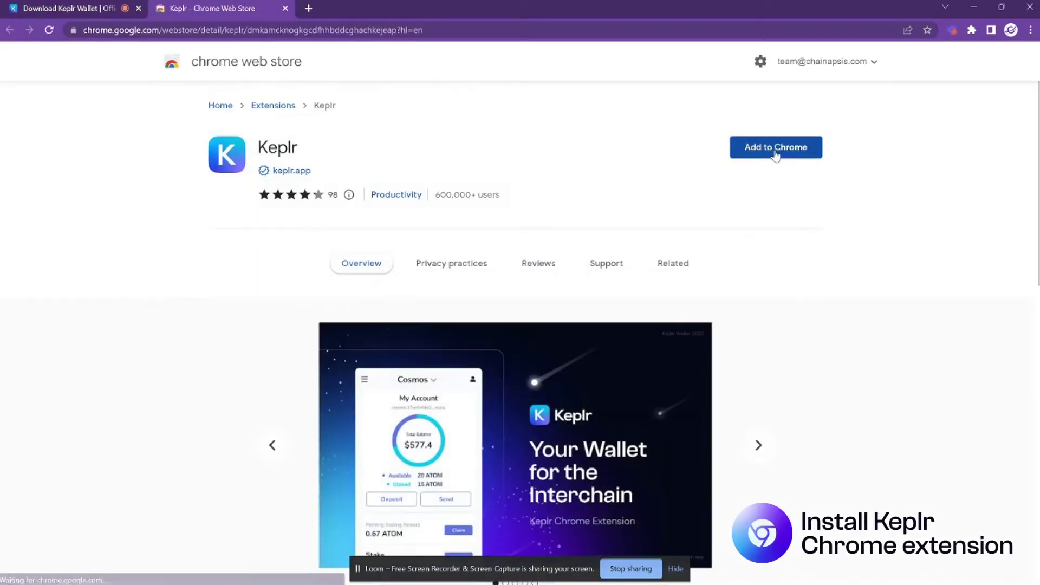
{"action": "left_click", "coordinate": [779, 150]}
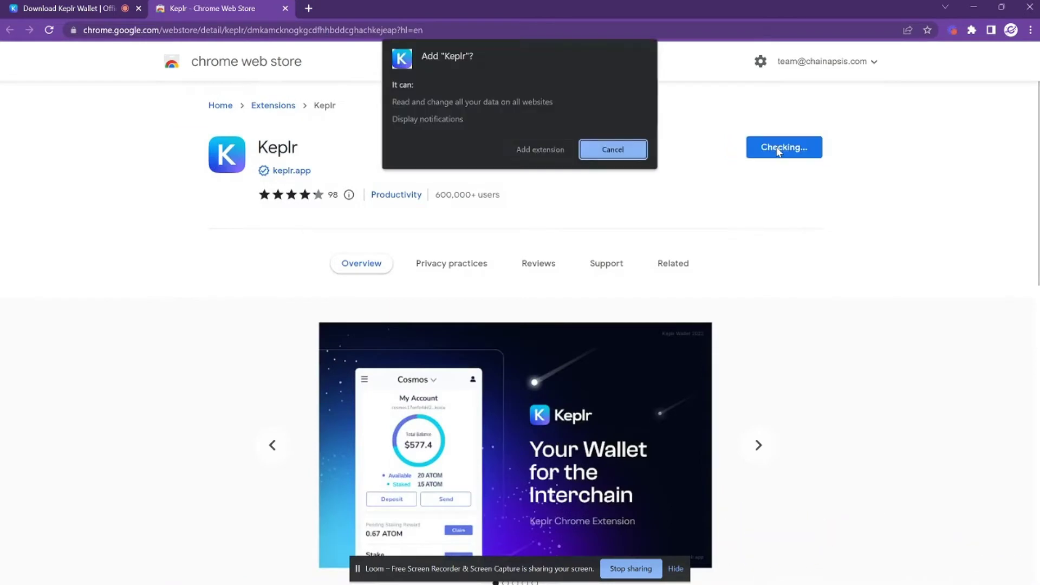
{"action": "left_click", "coordinate": [533, 150]}
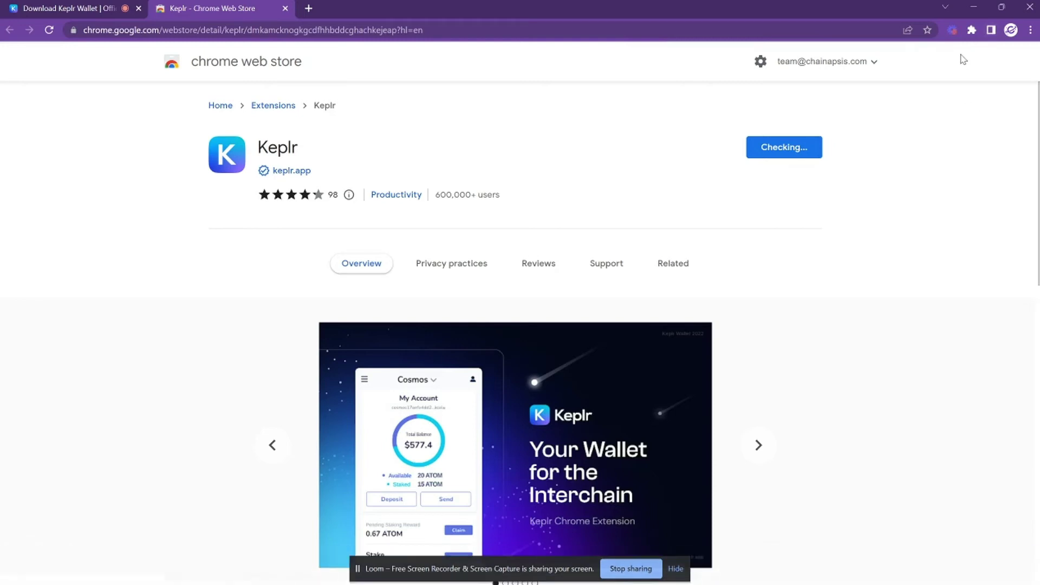
Pin Keplr to the Chrome toolbar and launch it to reach the setup page
{"action": "left_click", "coordinate": [972, 31]}
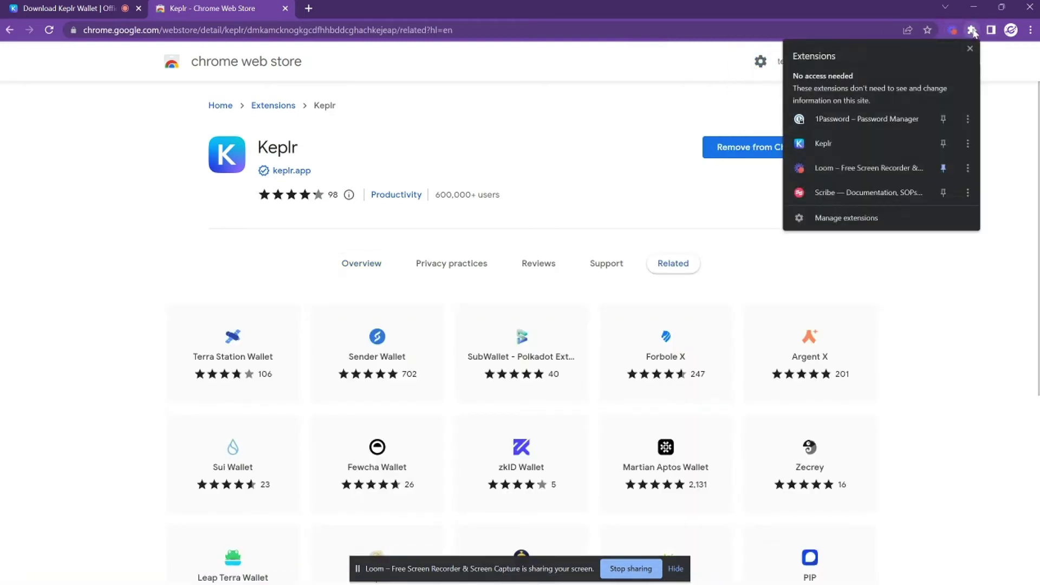
{"action": "left_click", "coordinate": [947, 145]}
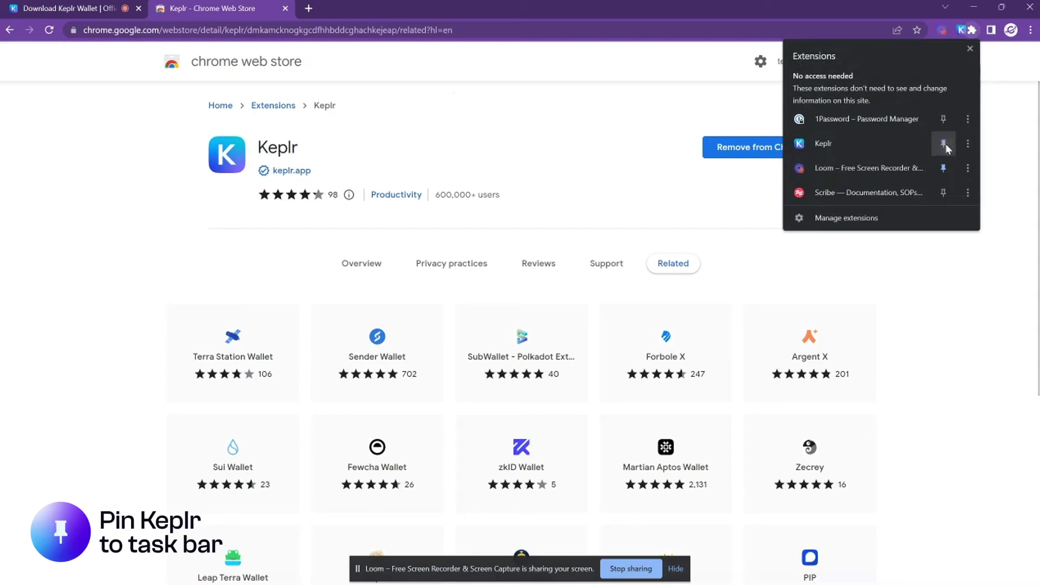
{"action": "left_click", "coordinate": [969, 48]}
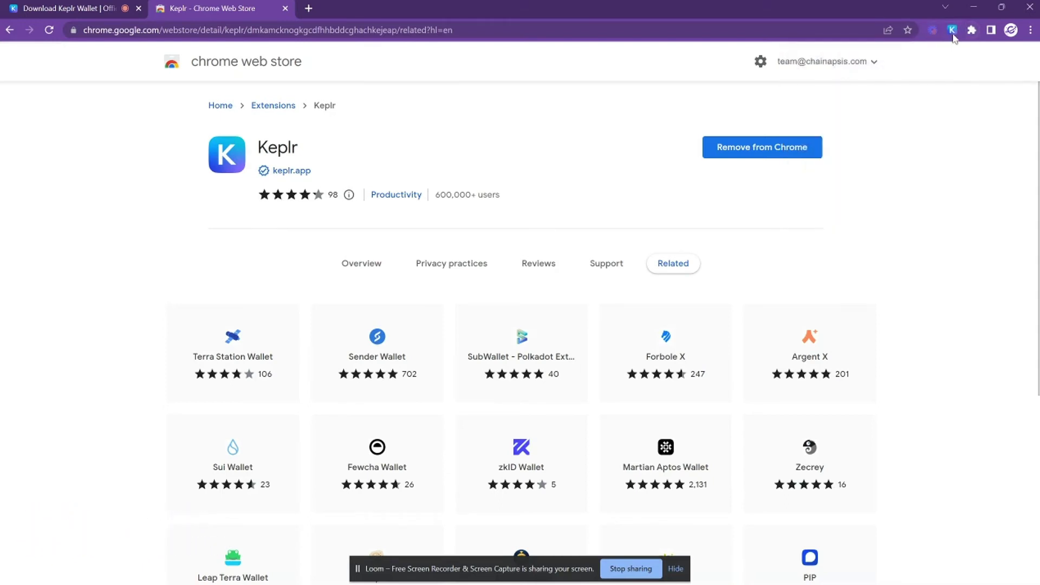
{"action": "left_click", "coordinate": [953, 30]}
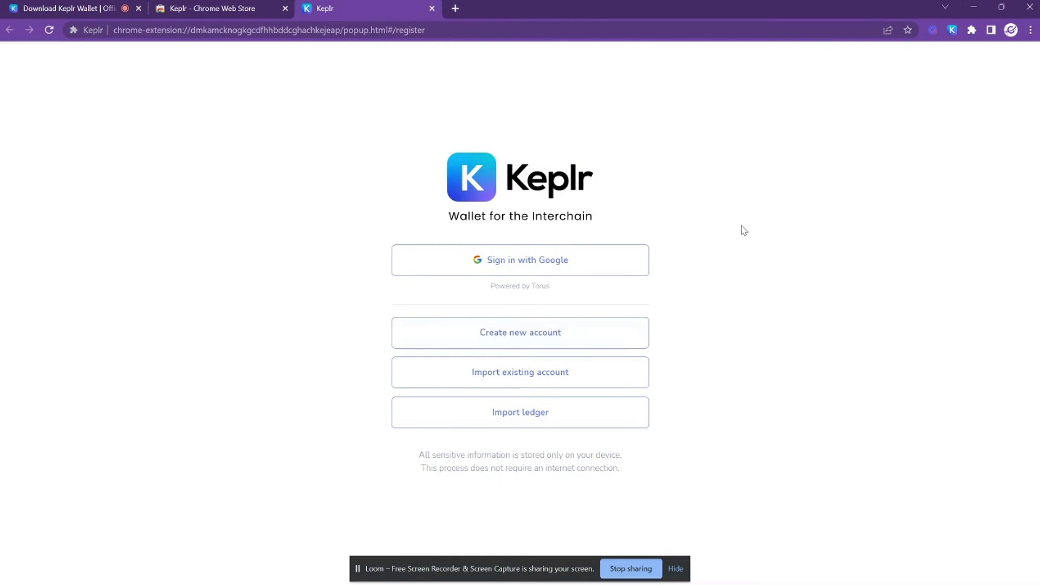
Sign in with a Google account and name the wallet 'Team Account'
{"action": "left_click", "coordinate": [597, 264]}
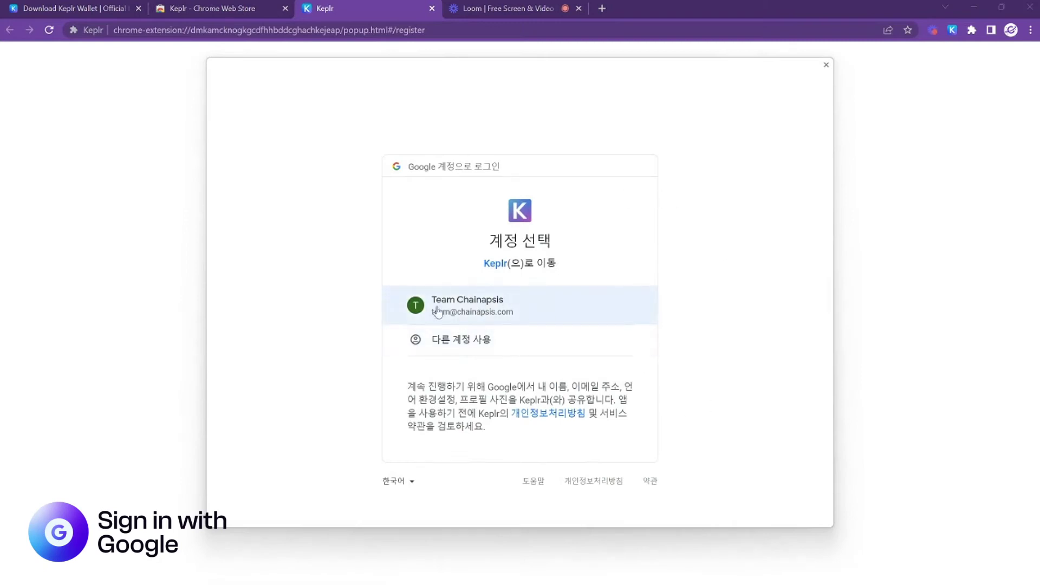
{"action": "left_click", "coordinate": [481, 317]}
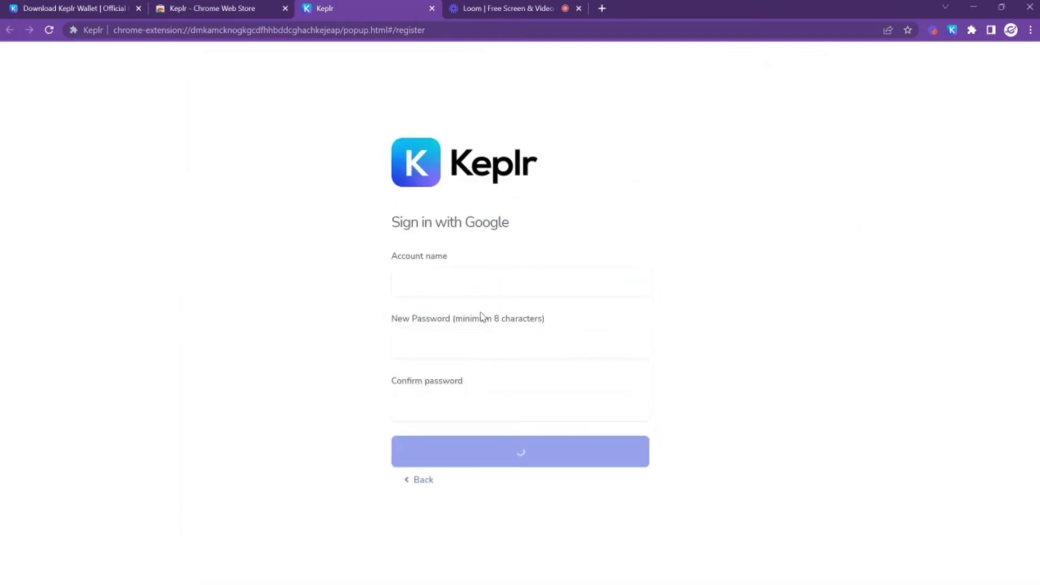
{"action": "left_click", "coordinate": [470, 285]}
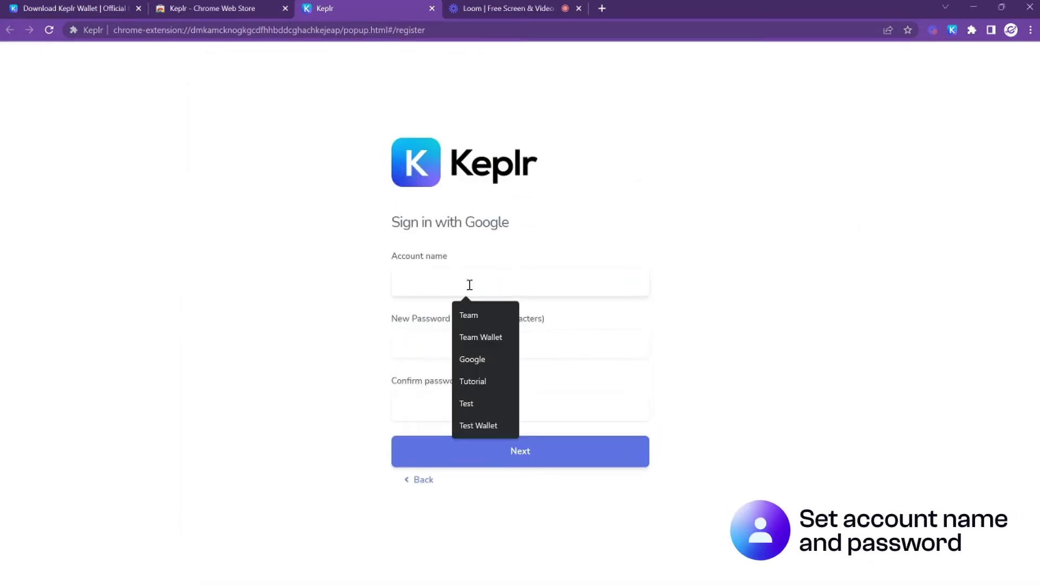
{"action": "type", "text": "Team Account"}
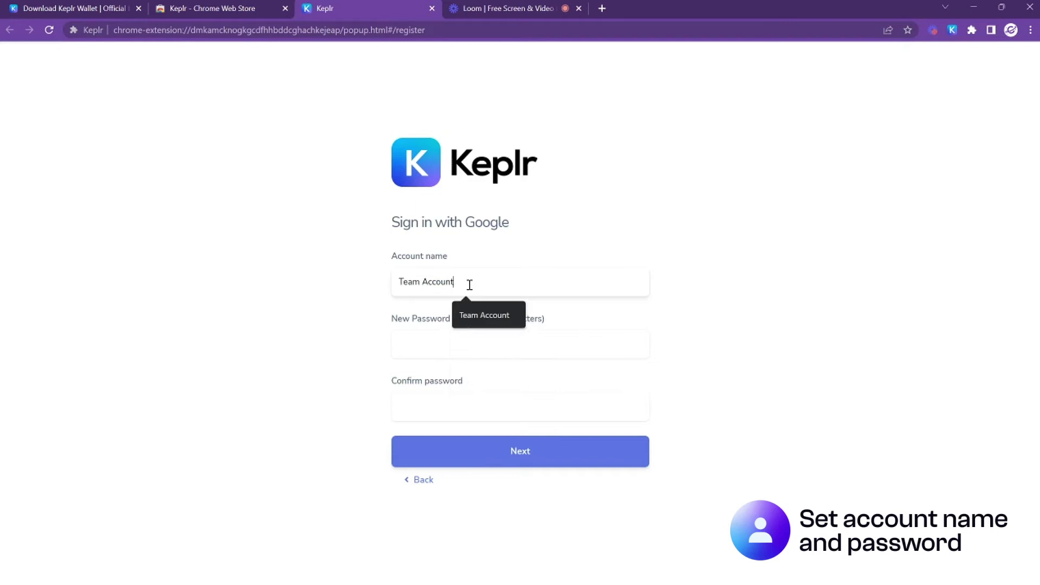
Enter and confirm a new wallet password, then submit the setup form
{"action": "left_click", "coordinate": [454, 353]}
{"action": "type", "text": "•"}
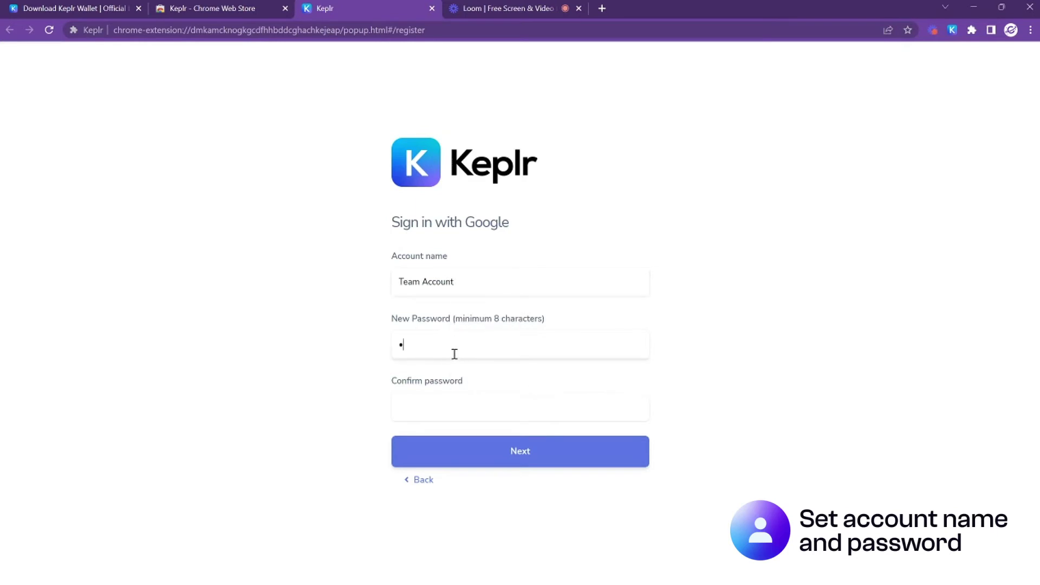
{"action": "type", "text": "•••••••"}
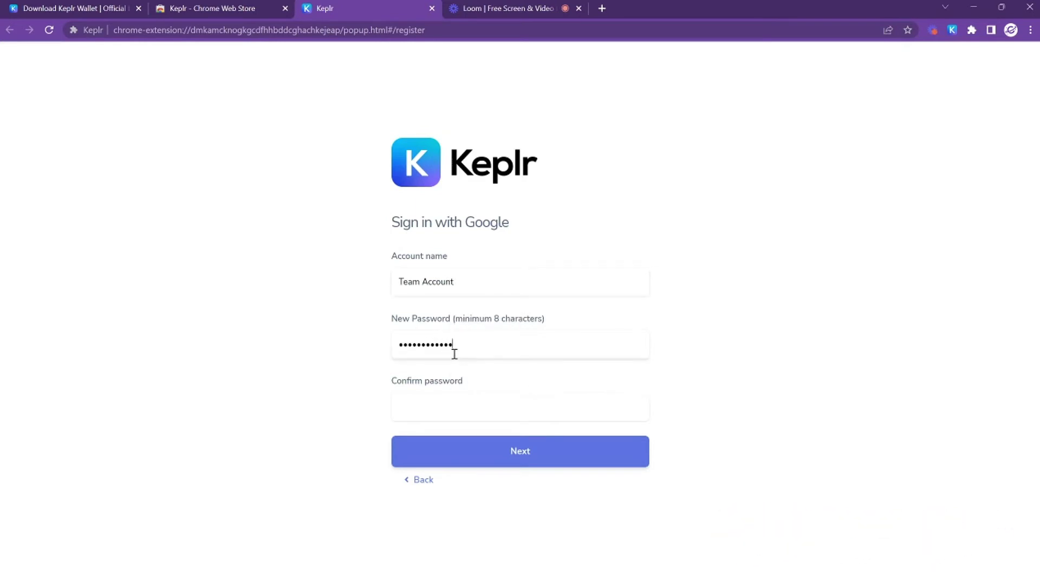
{"action": "left_click", "coordinate": [407, 403]}
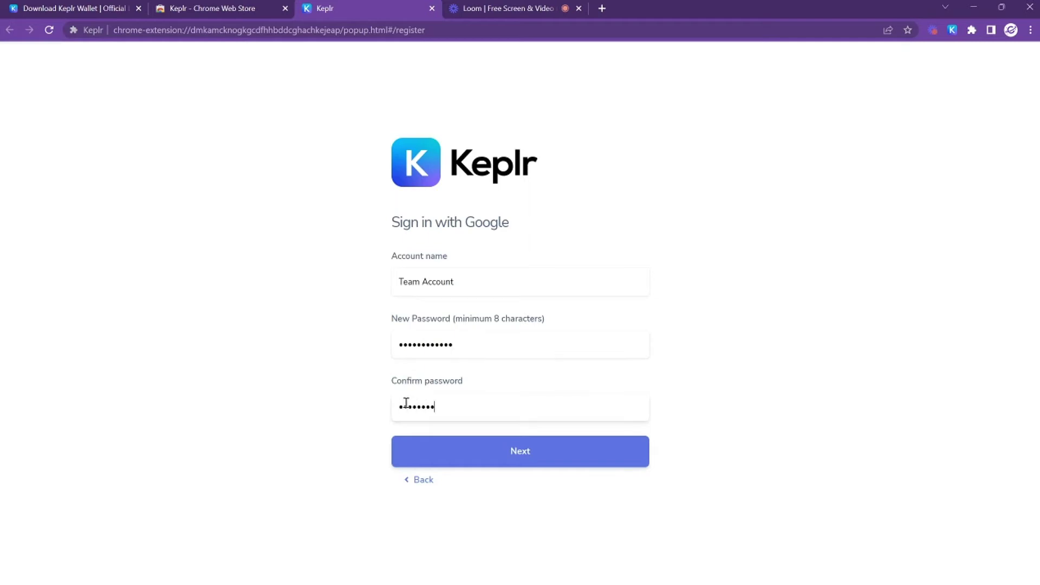
{"action": "type", "text": "••••••••••••"}
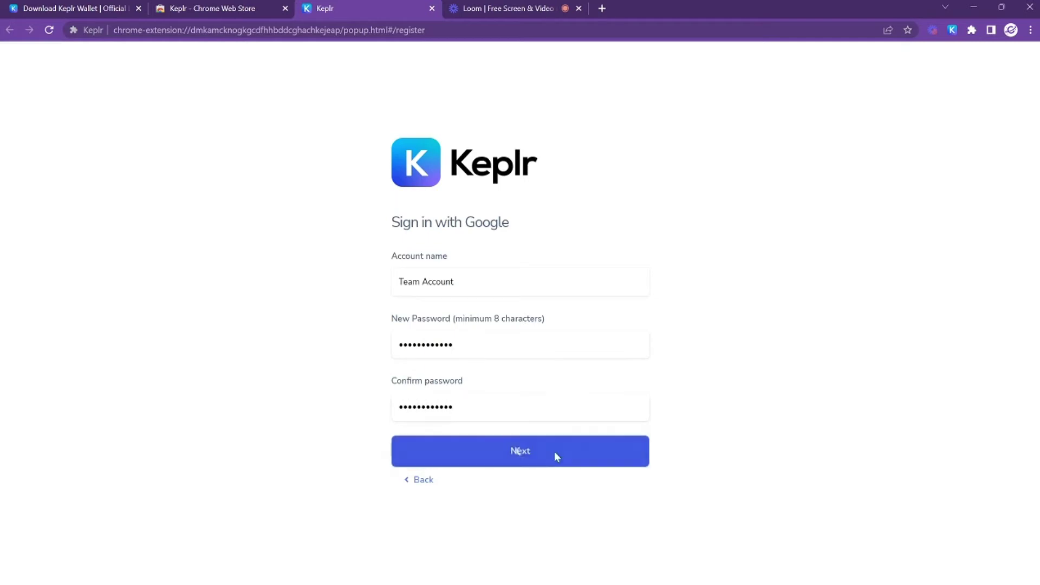
{"action": "left_click", "coordinate": [555, 451]}
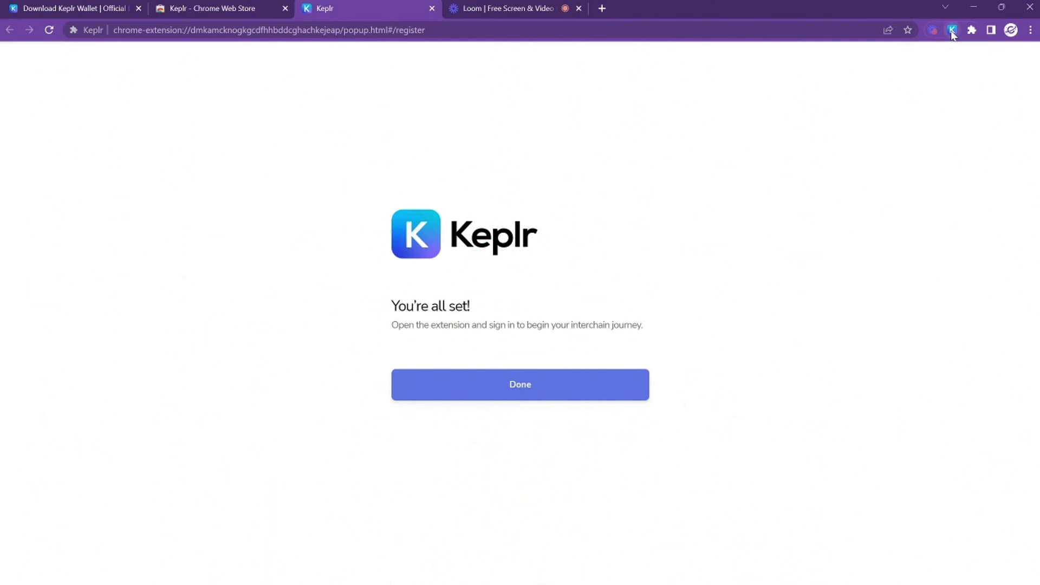
Open the Keplr popup's account list, confirm Team Account, and open its options
{"action": "left_click", "coordinate": [953, 31]}
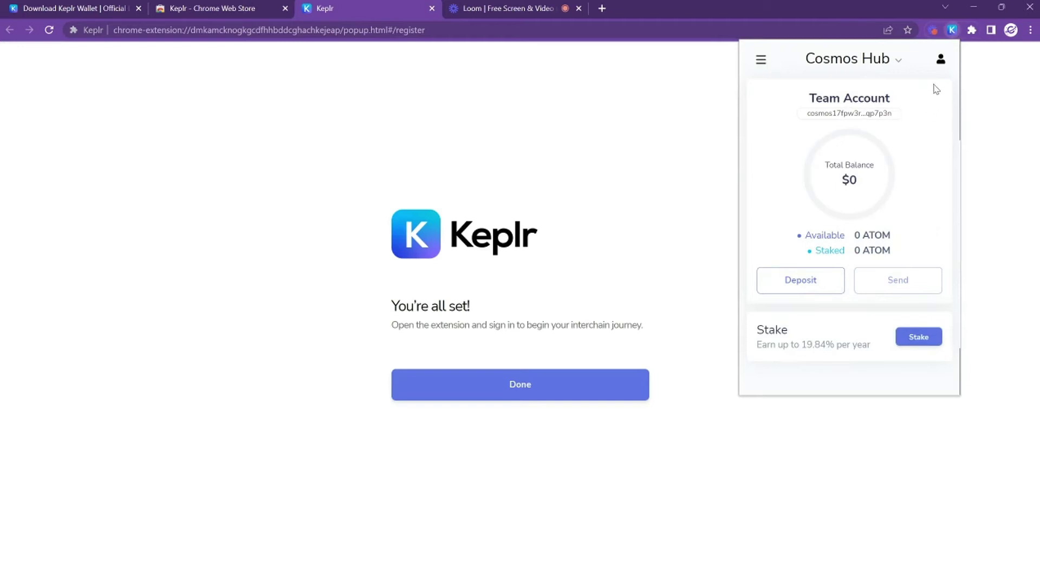
{"action": "left_click", "coordinate": [942, 64]}
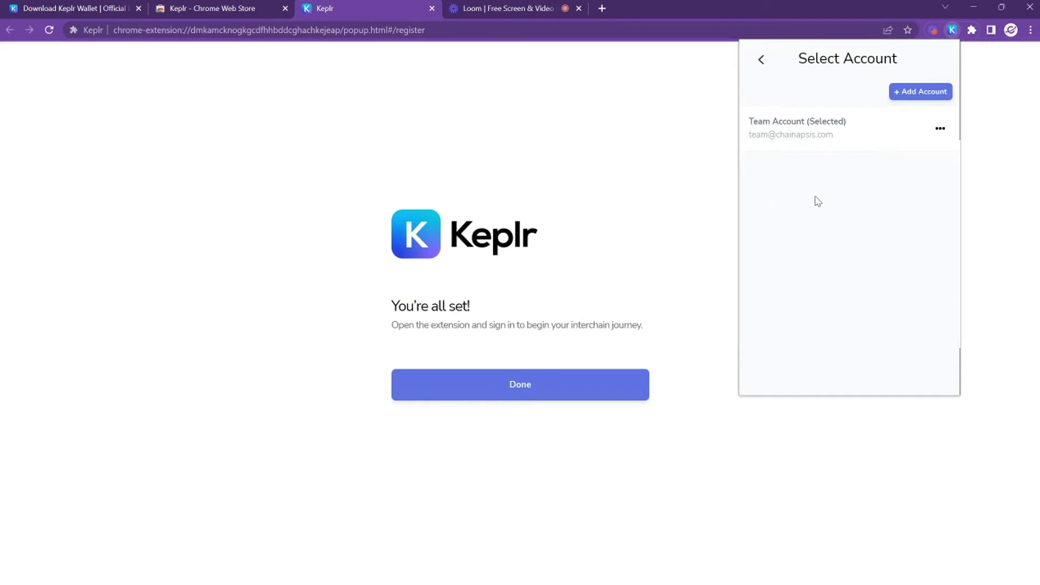
{"action": "left_click", "coordinate": [941, 130]}
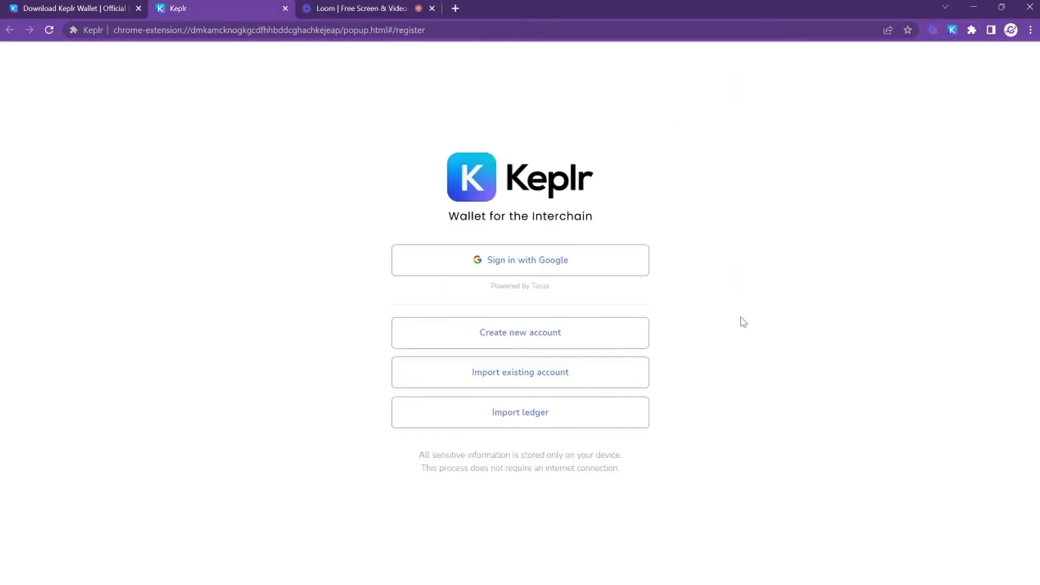
Create a new account with a 12-word seed phrase and copy the mnemonic
{"action": "left_click", "coordinate": [578, 336]}
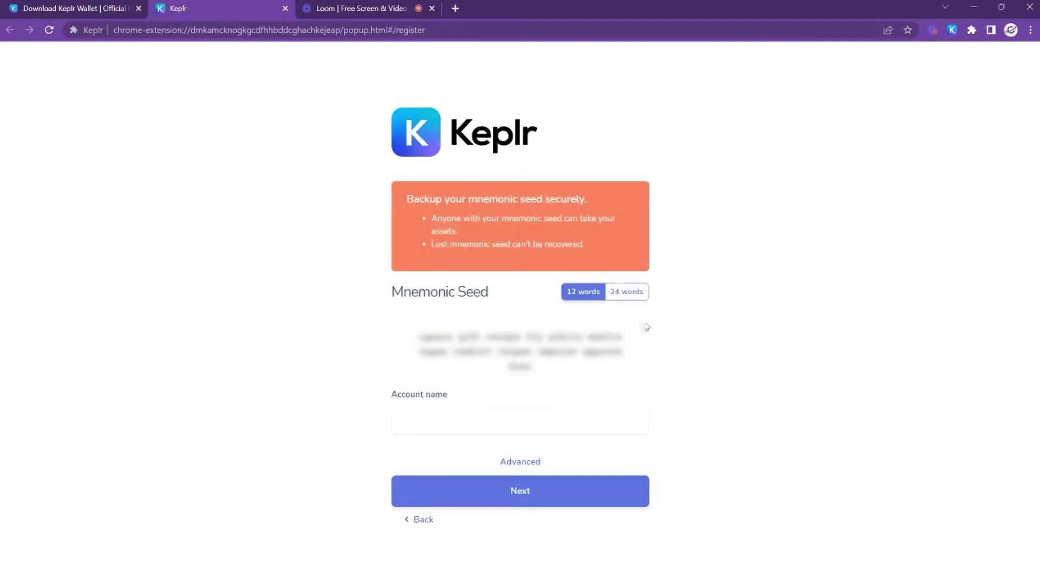
{"action": "left_click", "coordinate": [636, 294]}
{"action": "left_click", "coordinate": [586, 282]}
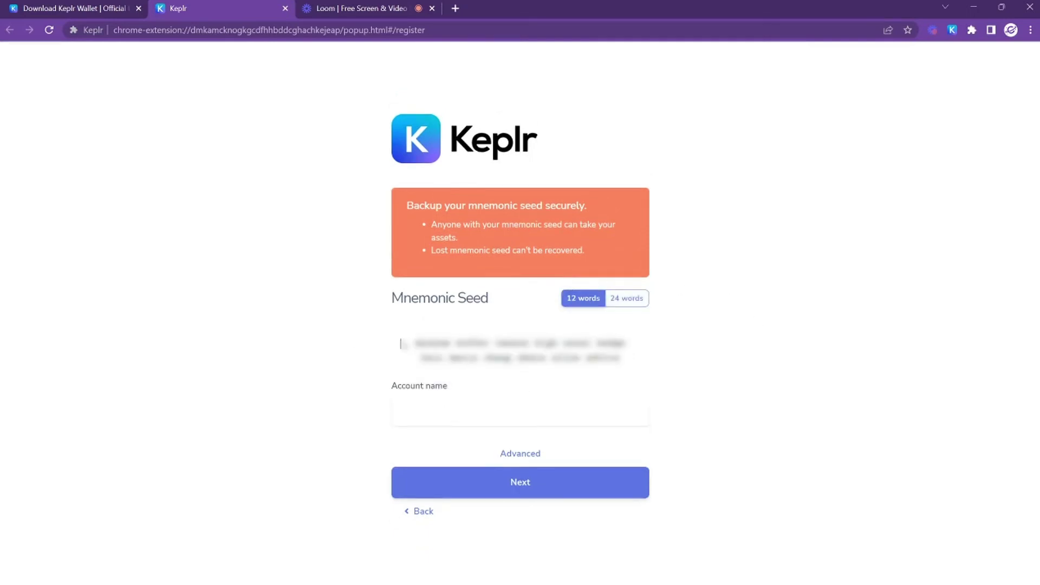
{"action": "left_click_drag", "start_coordinate": [413, 347], "coordinate": [632, 362]}
{"action": "left_click", "coordinate": [725, 351]}
Name the account 'Team Wallet (Seed)' and continue to verification
{"action": "left_click", "coordinate": [588, 416]}
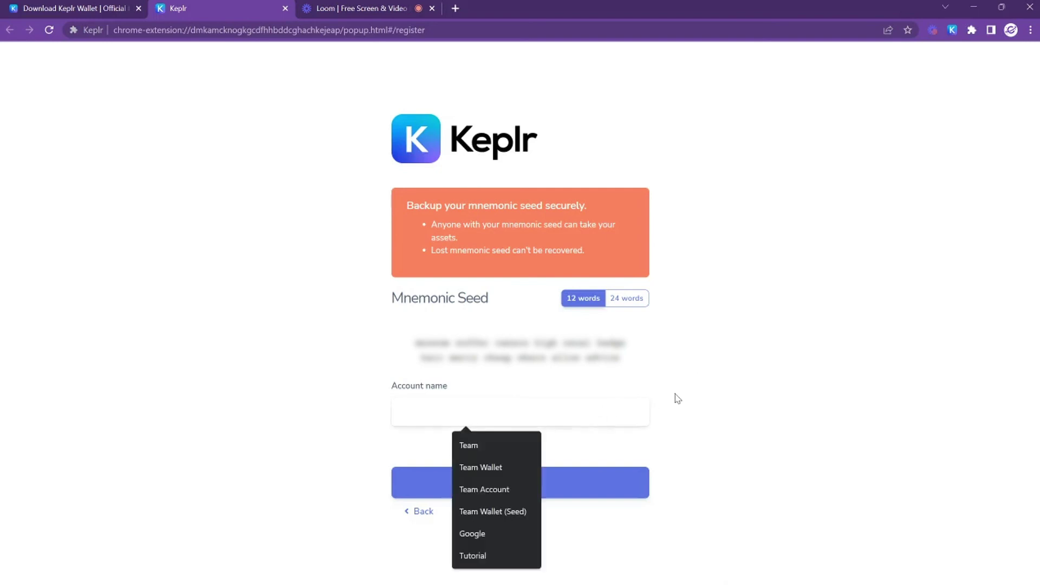
{"action": "left_click", "coordinate": [512, 511]}
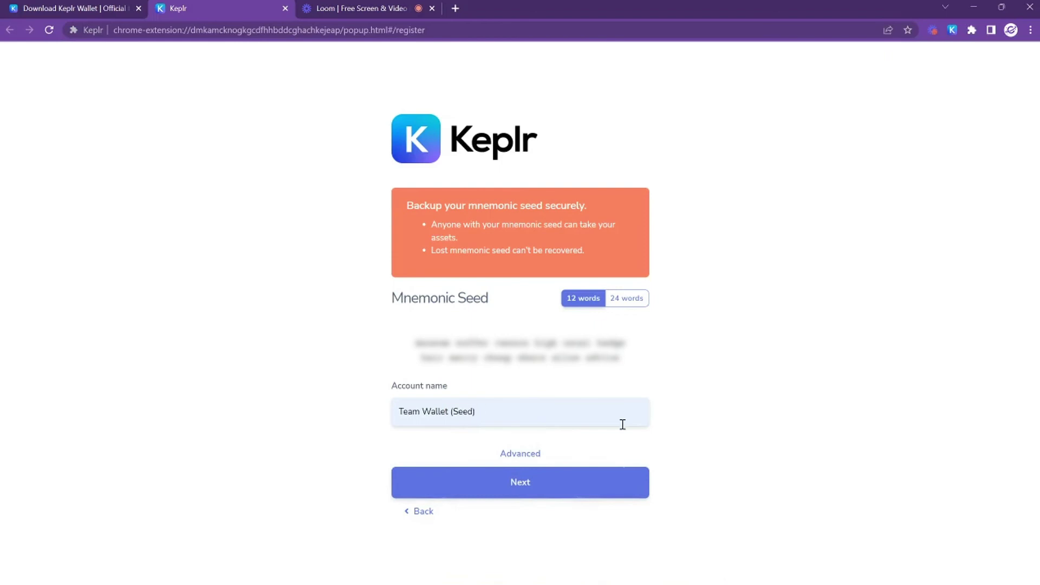
{"action": "left_click", "coordinate": [585, 484]}
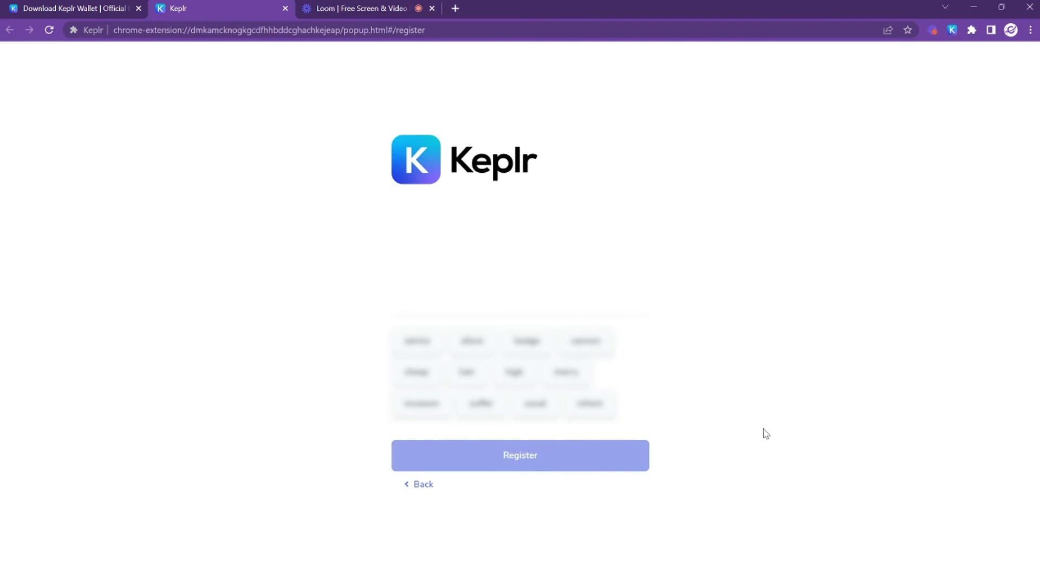
Place the seed words in order, register Team Wallet (Seed), and open the Keplr popup
{"action": "left_click", "coordinate": [422, 404]}
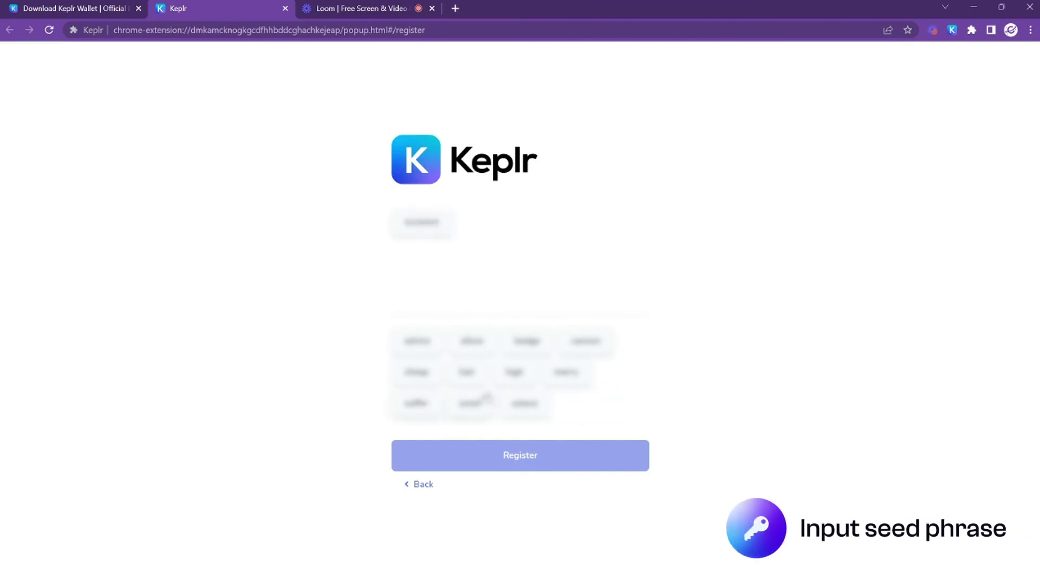
{"action": "left_click", "coordinate": [415, 411]}
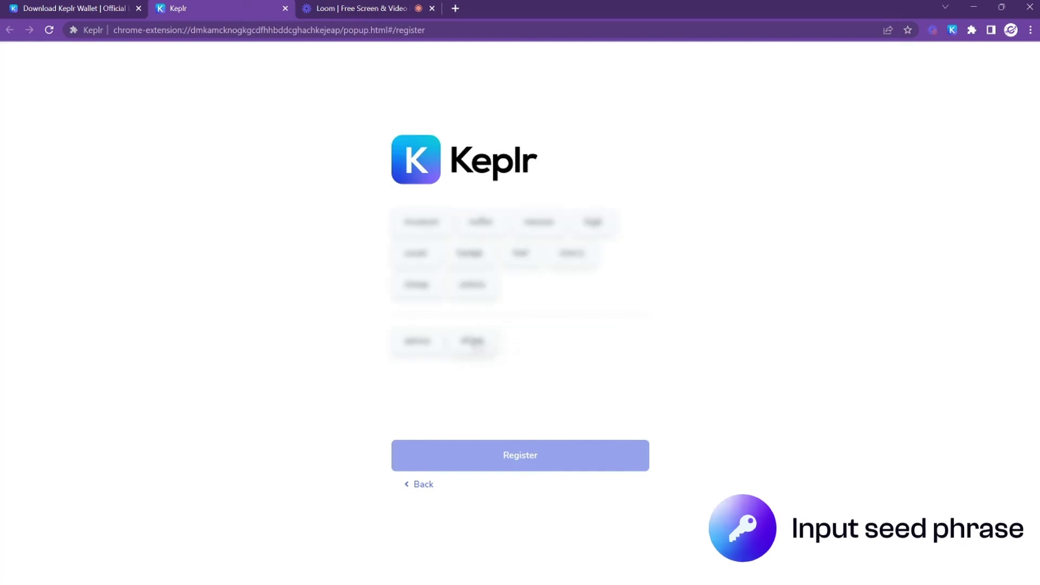
{"action": "left_click", "coordinate": [416, 344]}
{"action": "left_click", "coordinate": [416, 348]}
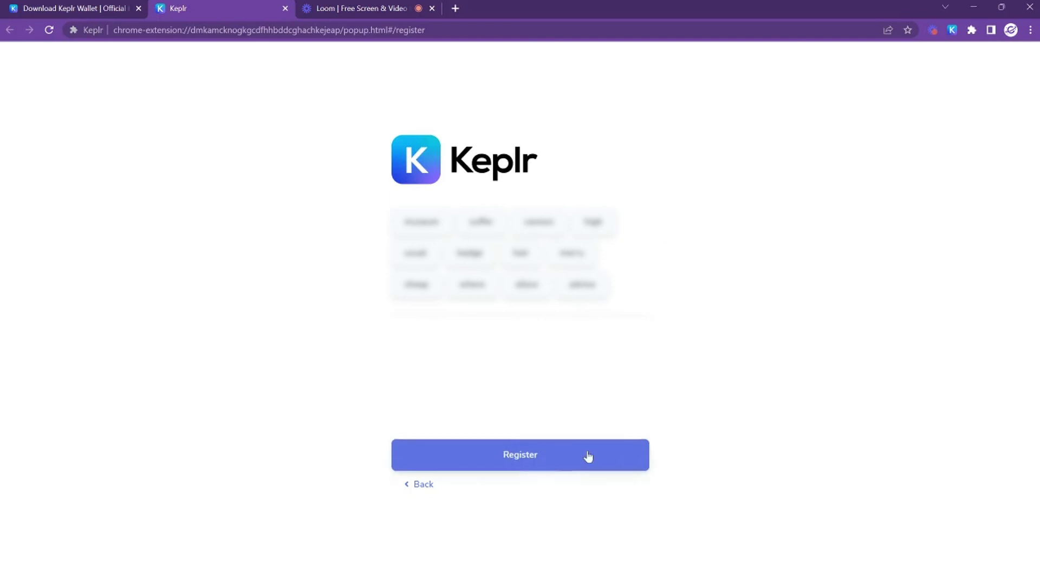
{"action": "left_click", "coordinate": [574, 458]}
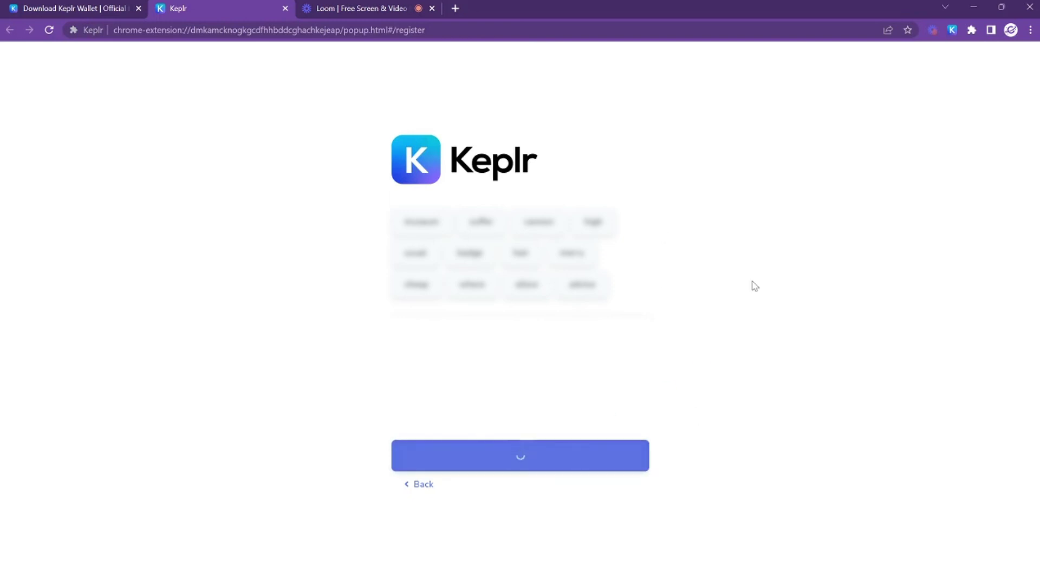
{"action": "left_click", "coordinate": [952, 30]}
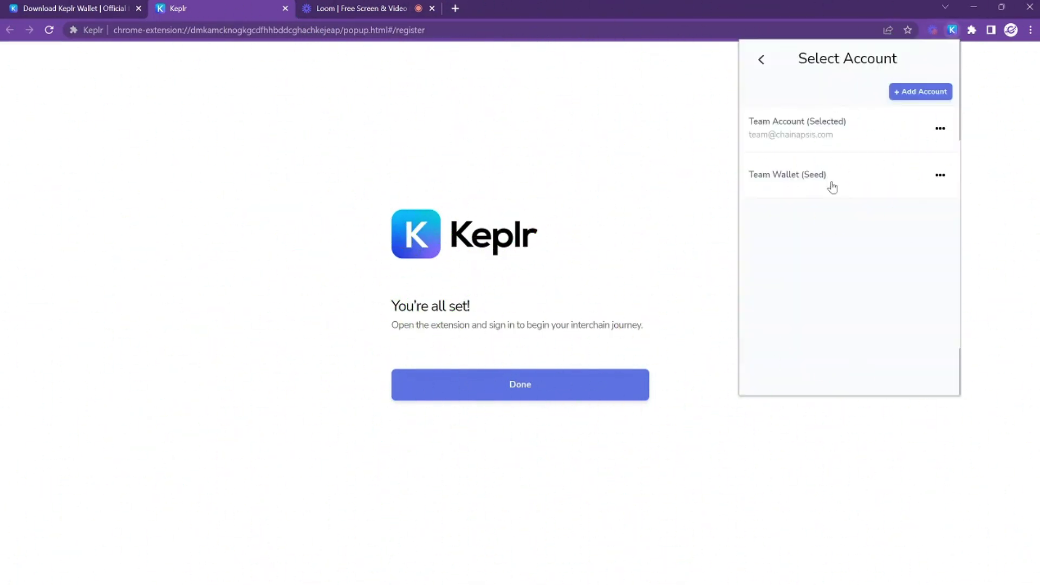